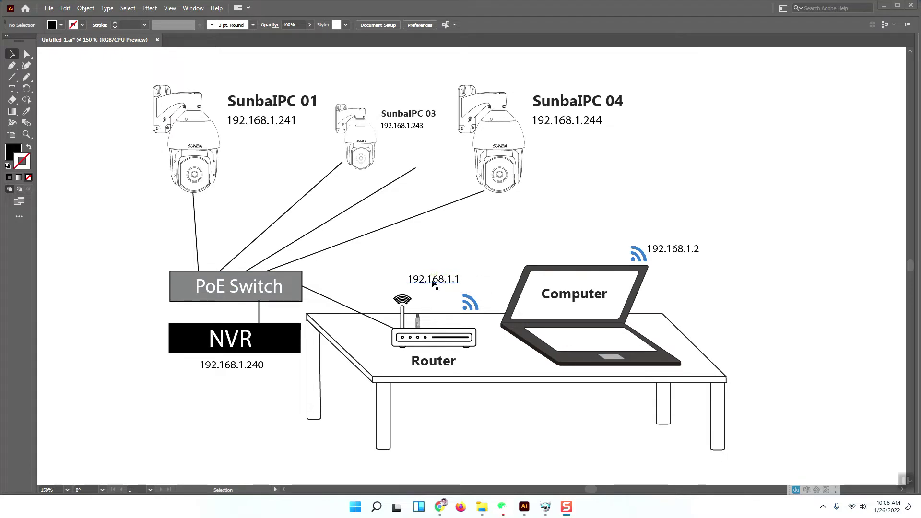
Run an IPv4 search and add the NVR at 192.168.1.240 to the device list.
left_click(454, 283)
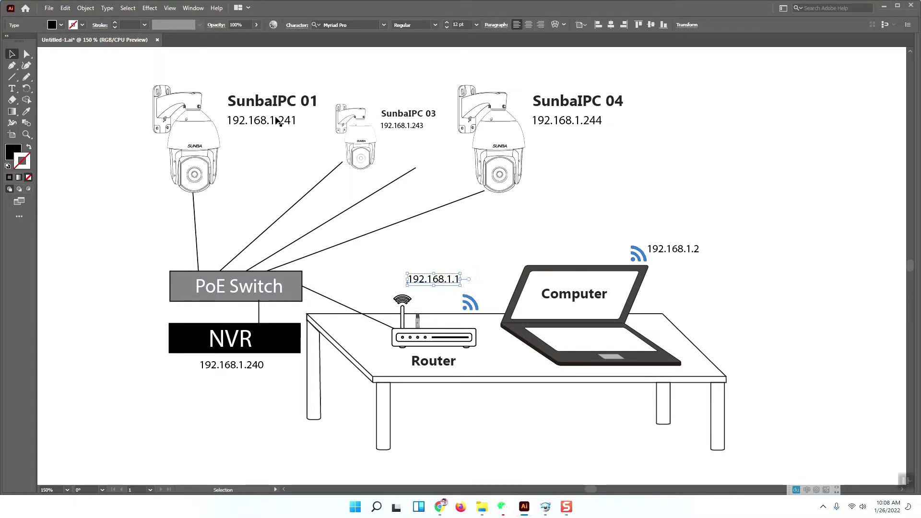
left_click(271, 166)
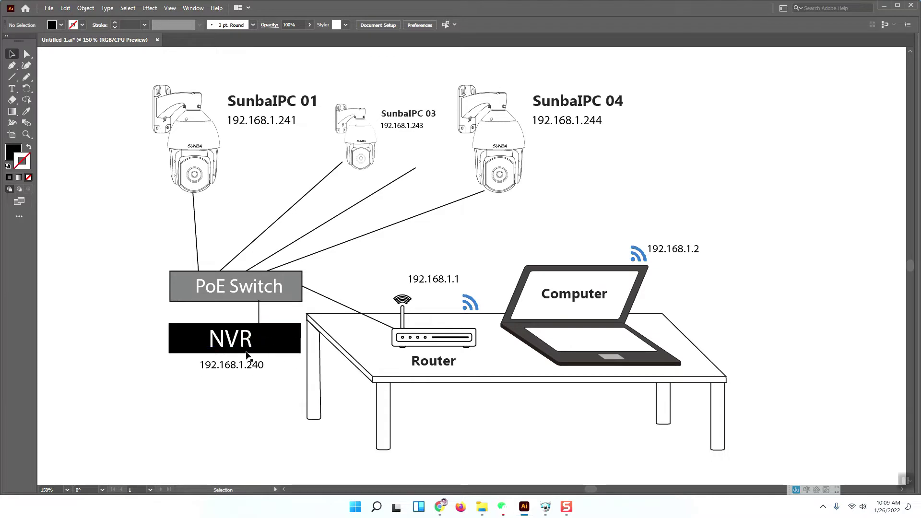
mouse_move(547, 506)
left_click(547, 506)
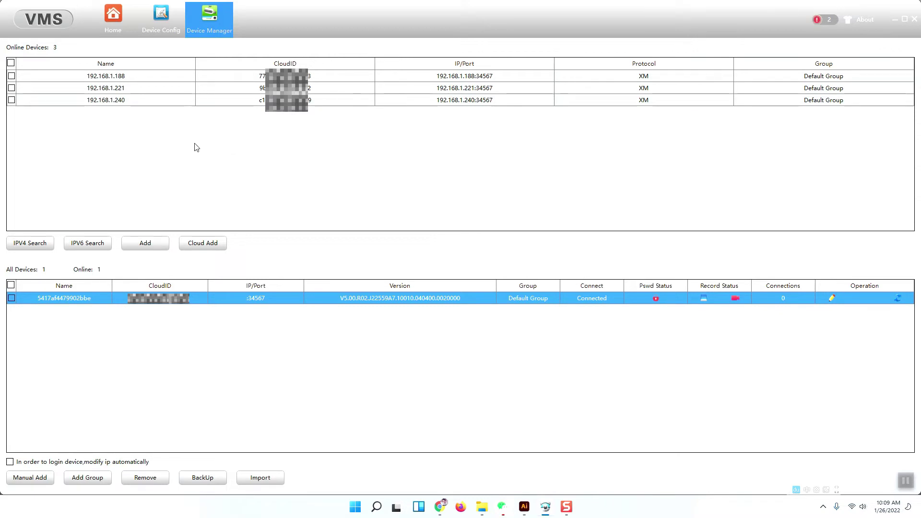
left_click(44, 243)
left_click(185, 102)
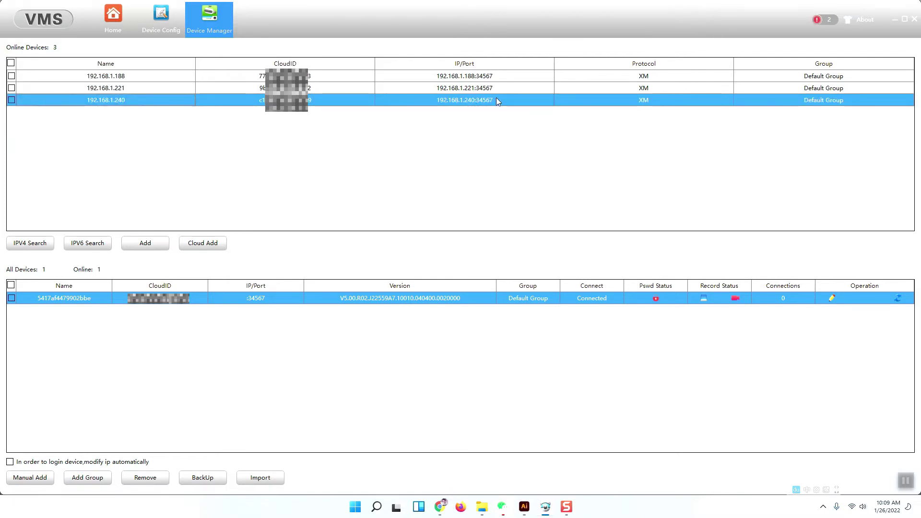
left_click(11, 100)
left_click(144, 243)
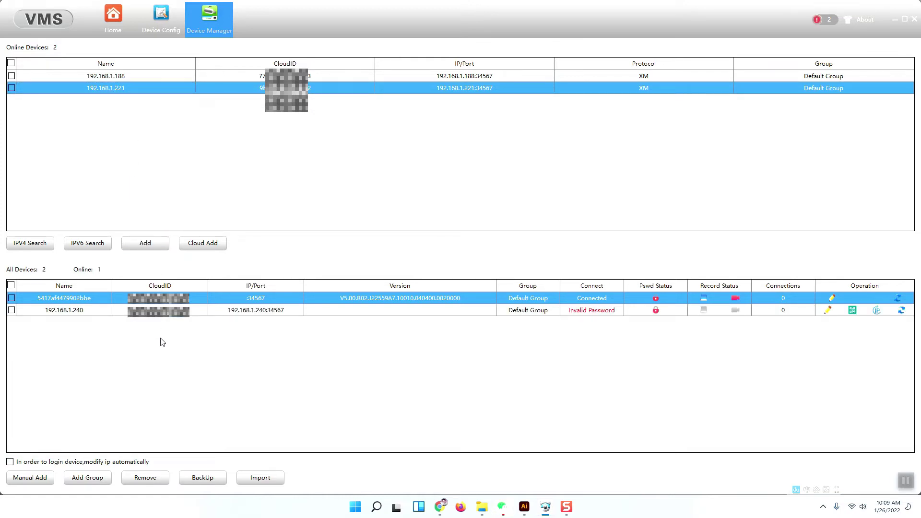
Re-enter the 192.168.1.240 login password so it connects, then return Home.
left_click(317, 312)
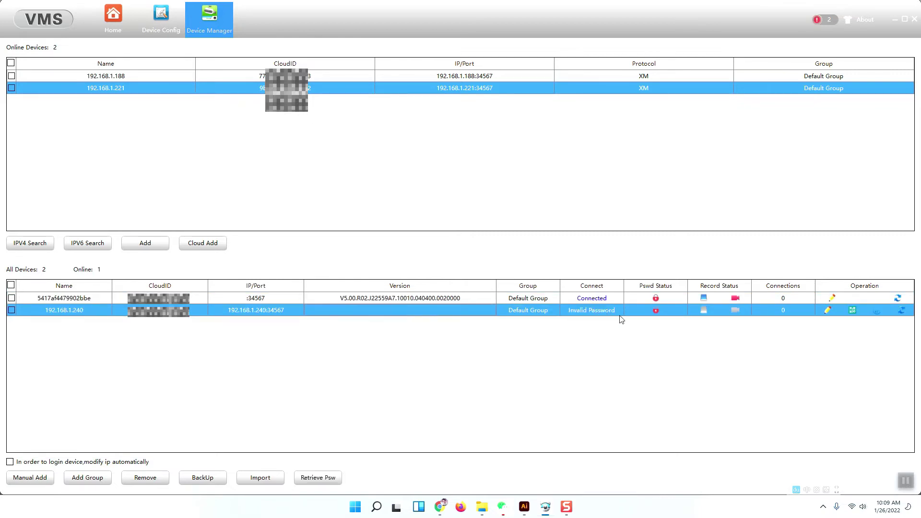
left_click(828, 310)
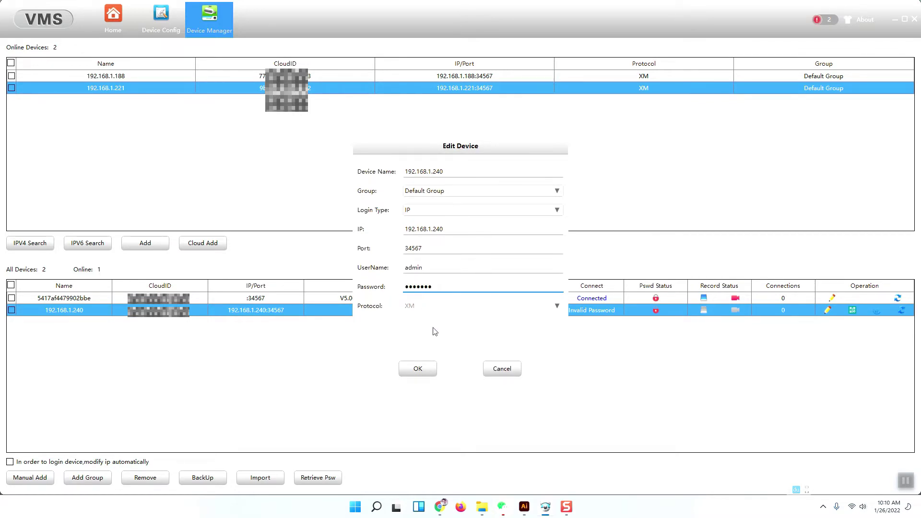
left_click(435, 365)
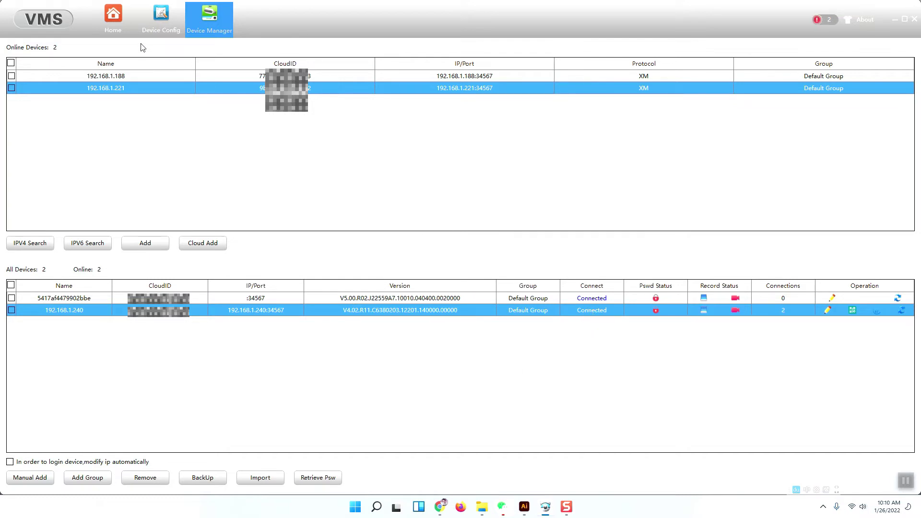
left_click(126, 25)
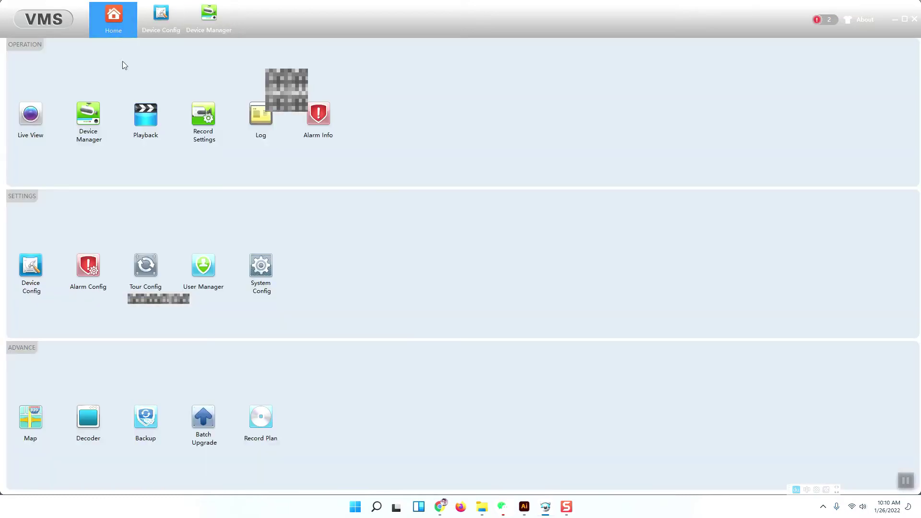
In Live View, browse the 192.168.1.240 NVR's cameras, including West Door and QC Room.
left_click(25, 120)
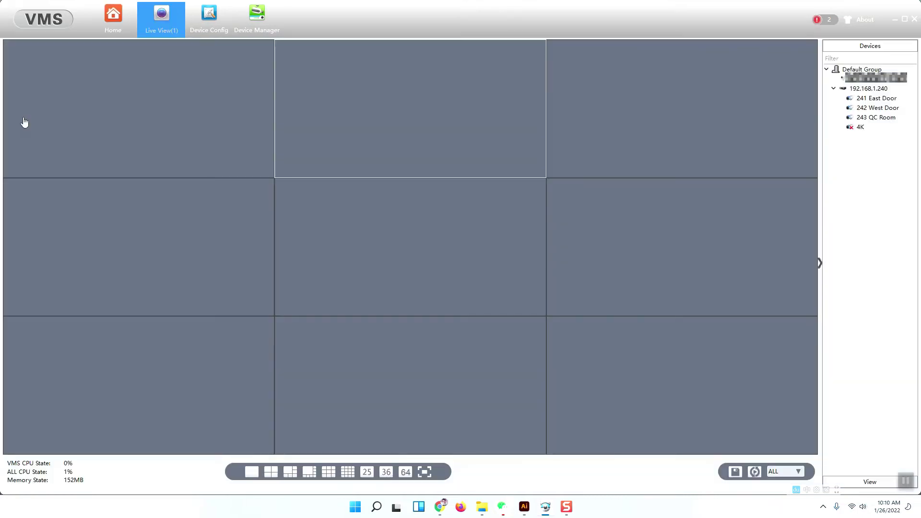
left_click(157, 113)
left_click(867, 89)
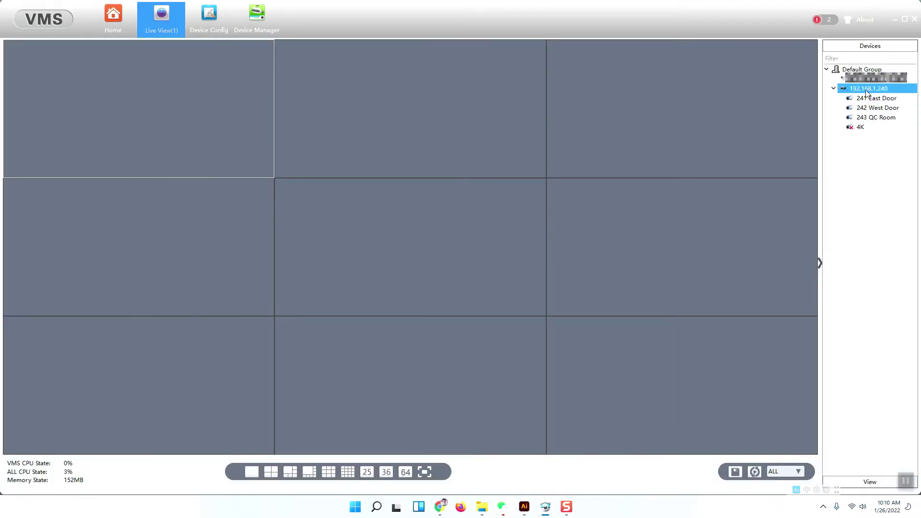
left_click(872, 107)
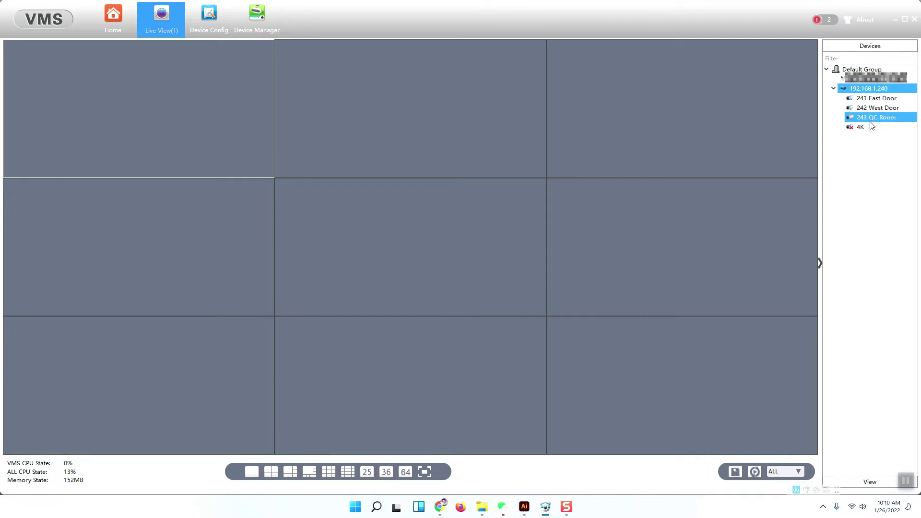
left_click(870, 118)
left_click(863, 91)
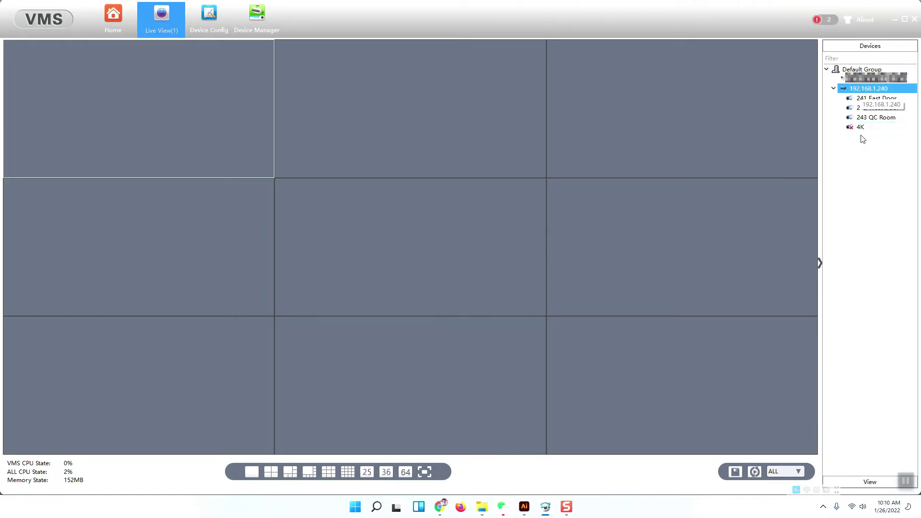
Choose Config from the 192.168.1.240 NVR's right-click menu.
right_click(858, 91)
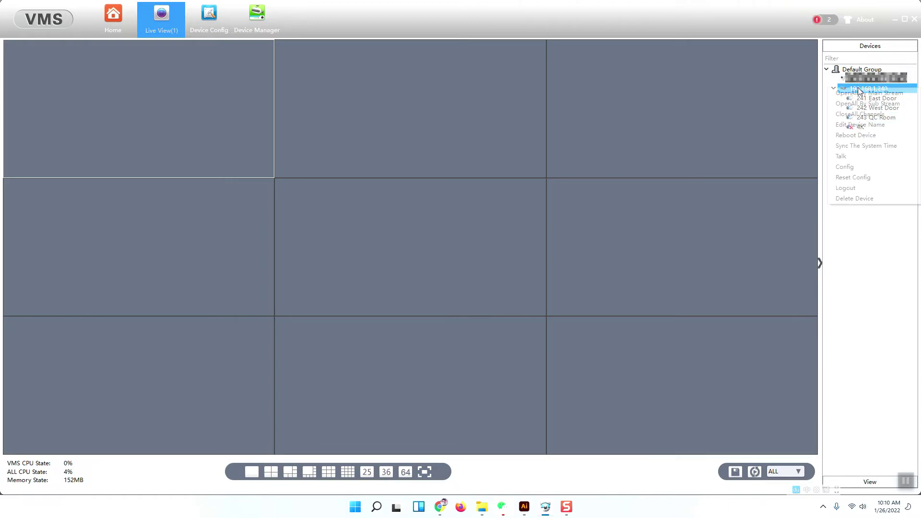
left_click(780, 91)
left_click(855, 126)
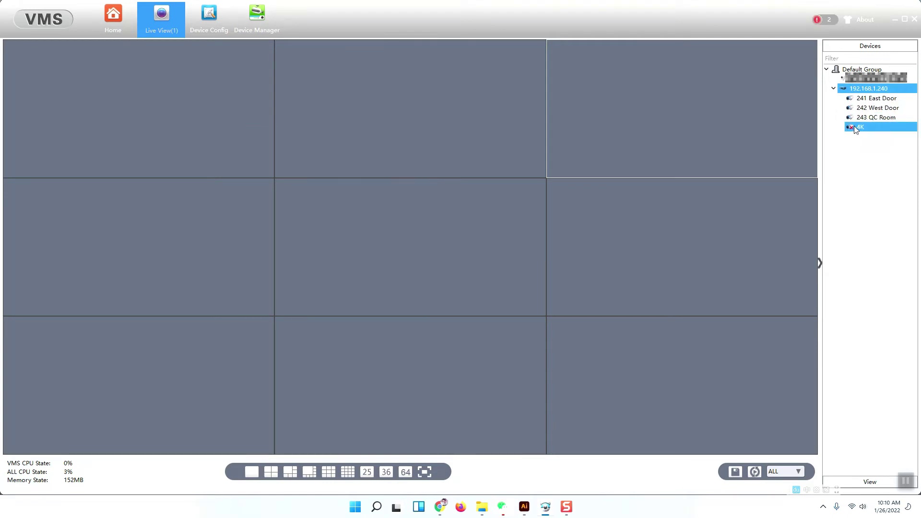
right_click(856, 89)
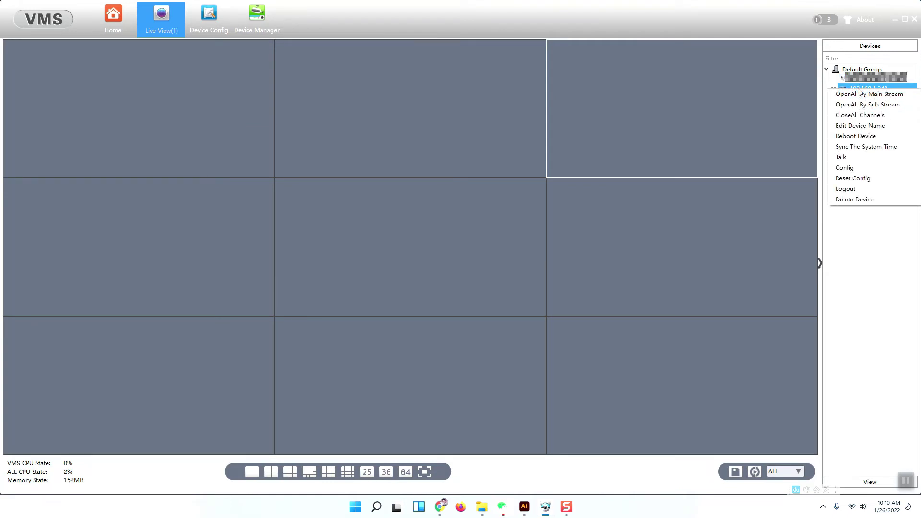
left_click(812, 93)
left_click(857, 128)
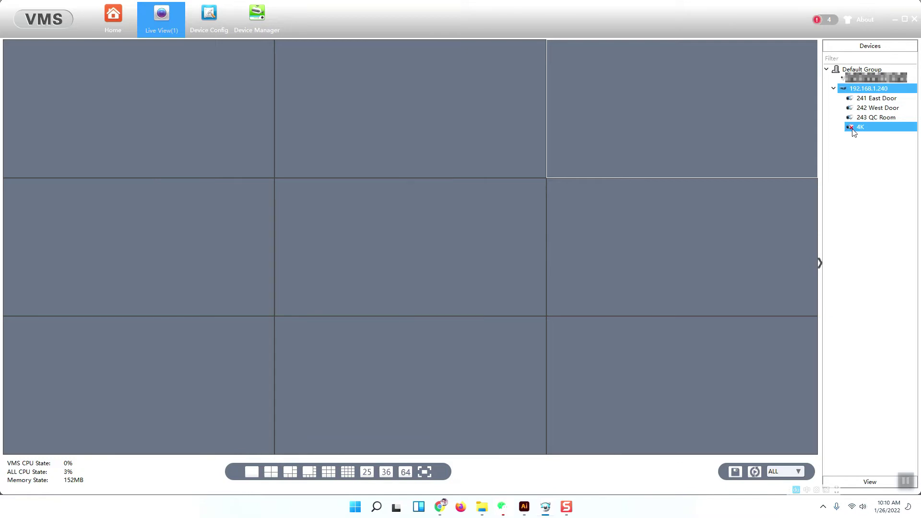
left_click(862, 128)
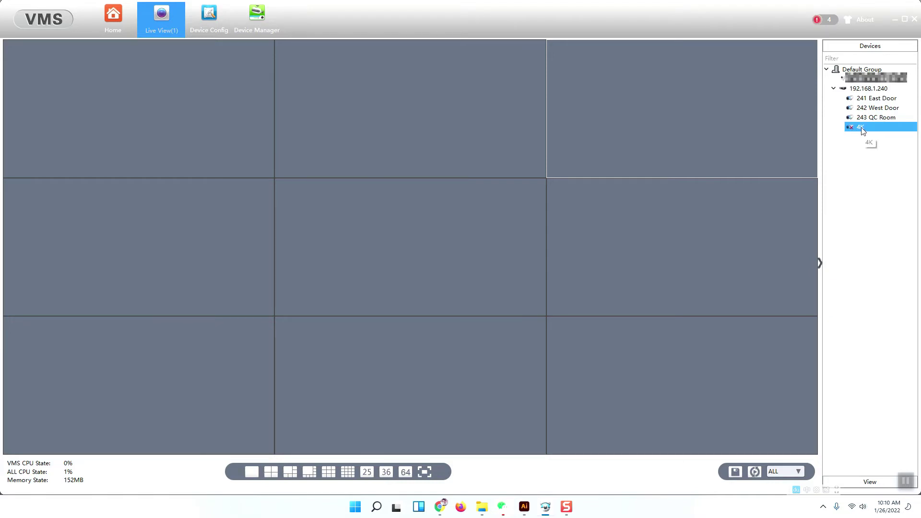
right_click(858, 88)
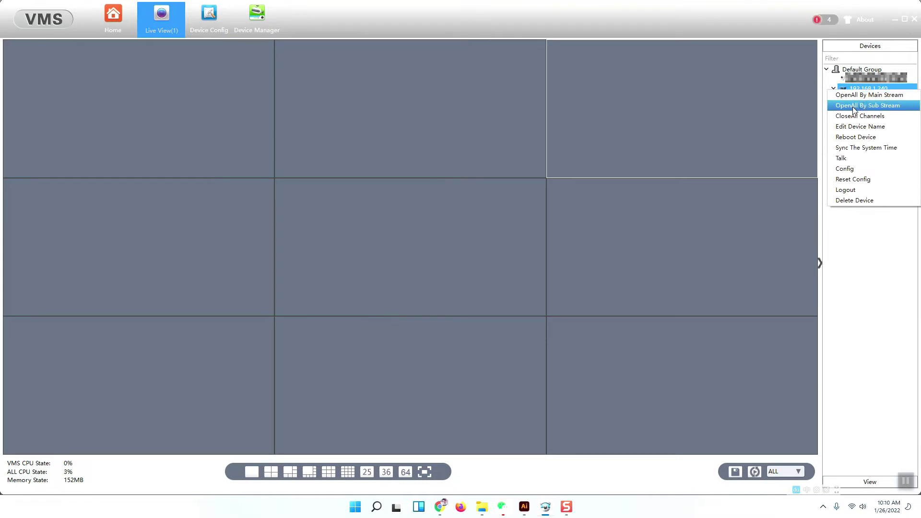
left_click(869, 172)
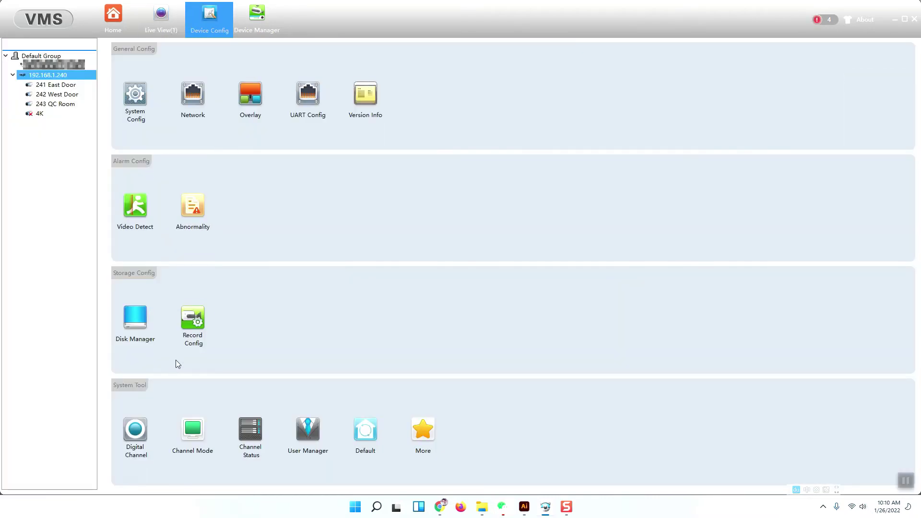
Review Channel Status, with D01–D03 Connected and D04 NoConfig, then cancel back to Device Config.
left_click(250, 431)
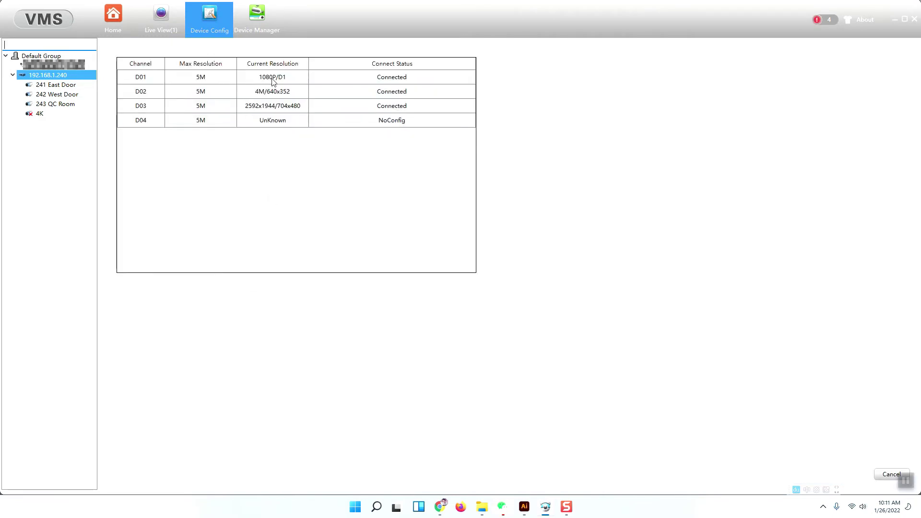
left_click(349, 79)
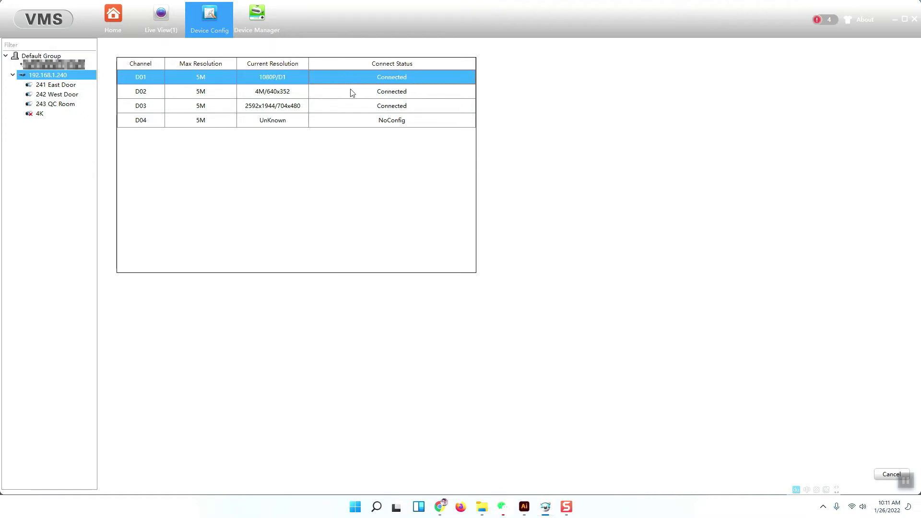
left_click(350, 92)
left_click(352, 106)
left_click(346, 77)
left_click(347, 90)
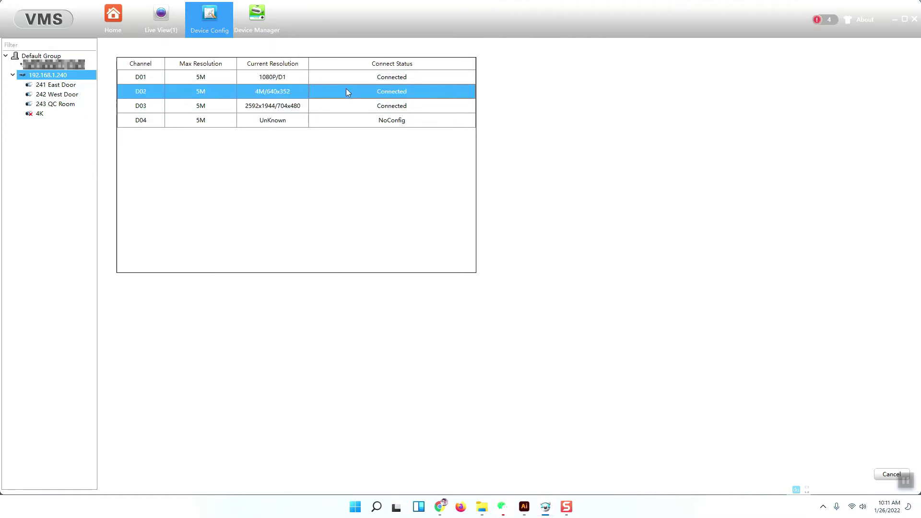
left_click(346, 104)
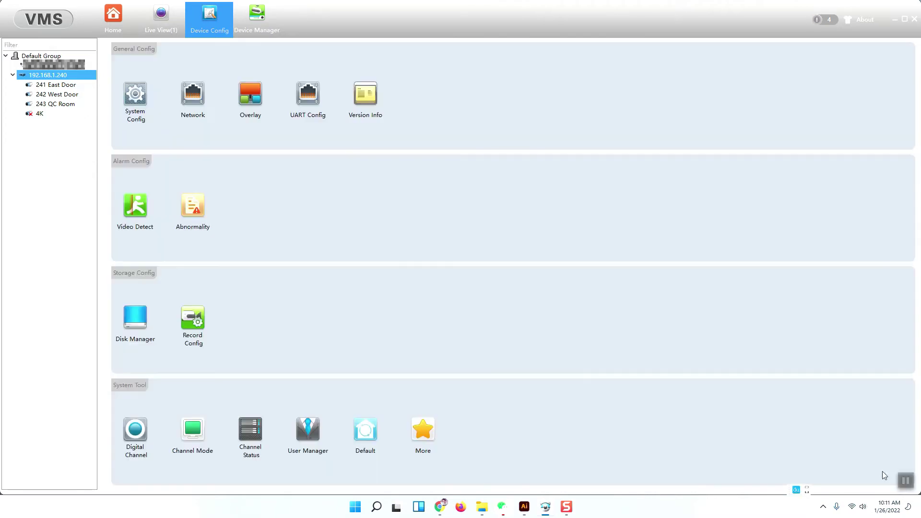
left_click(891, 474)
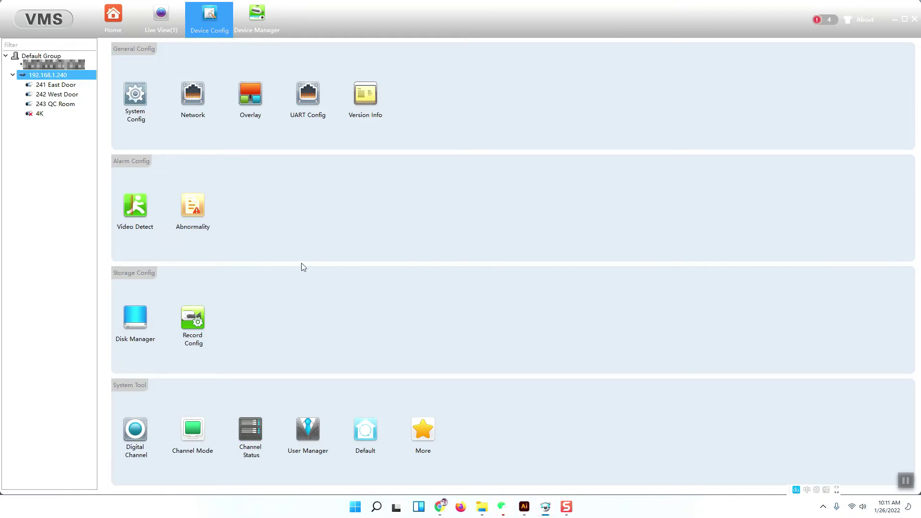
Select channel 4 in Digital Channel settings and tick Enable.
left_click(136, 431)
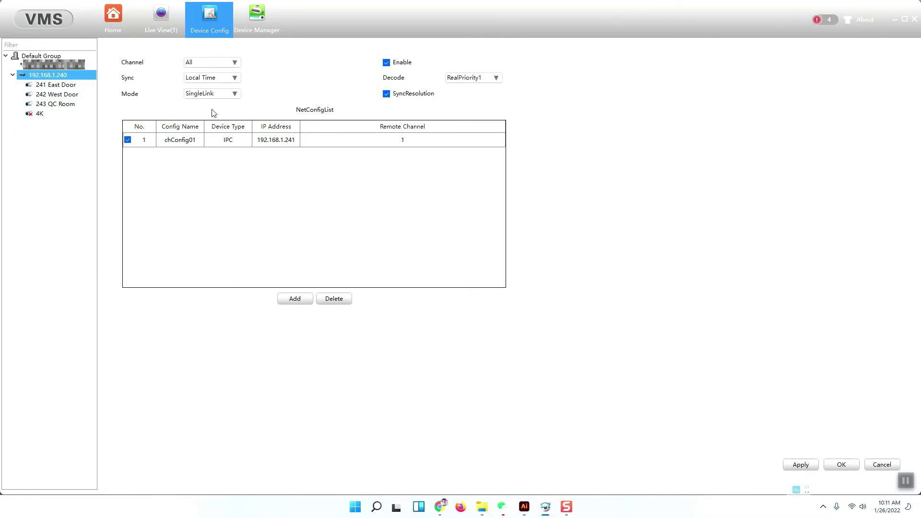
left_click(221, 65)
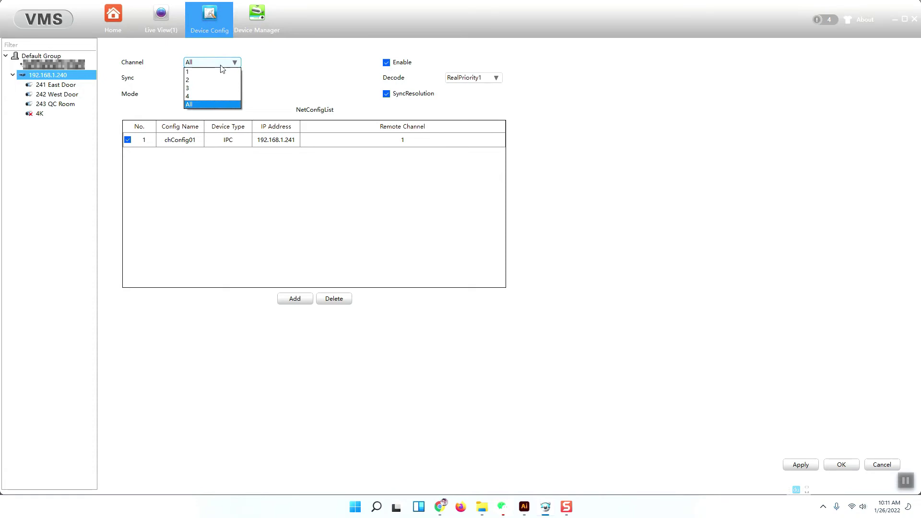
left_click(208, 99)
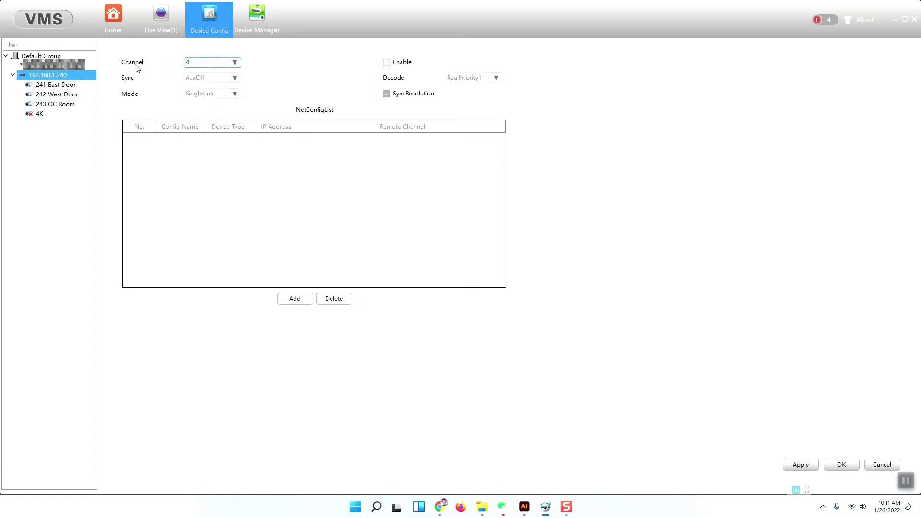
left_click(387, 63)
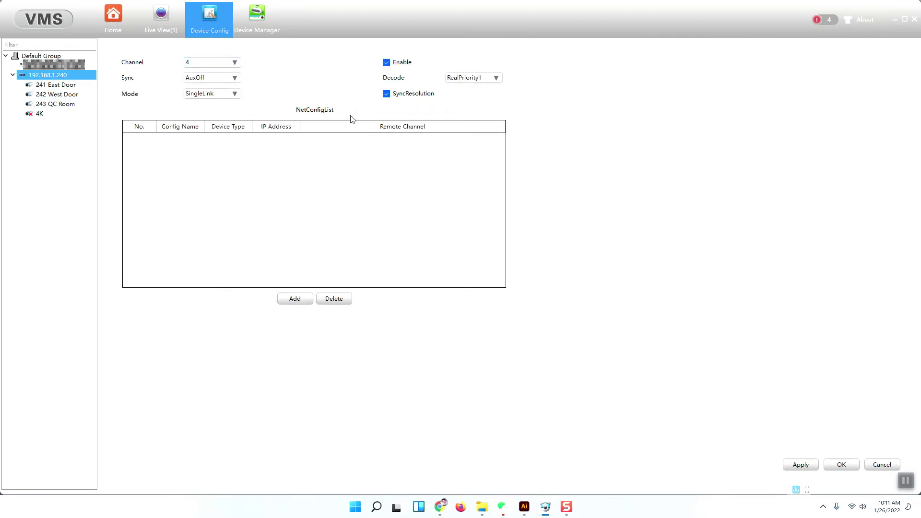
Search remote channels and add the SunbaIPC camera at 192.168.1.188 as chConfig1.
left_click(295, 299)
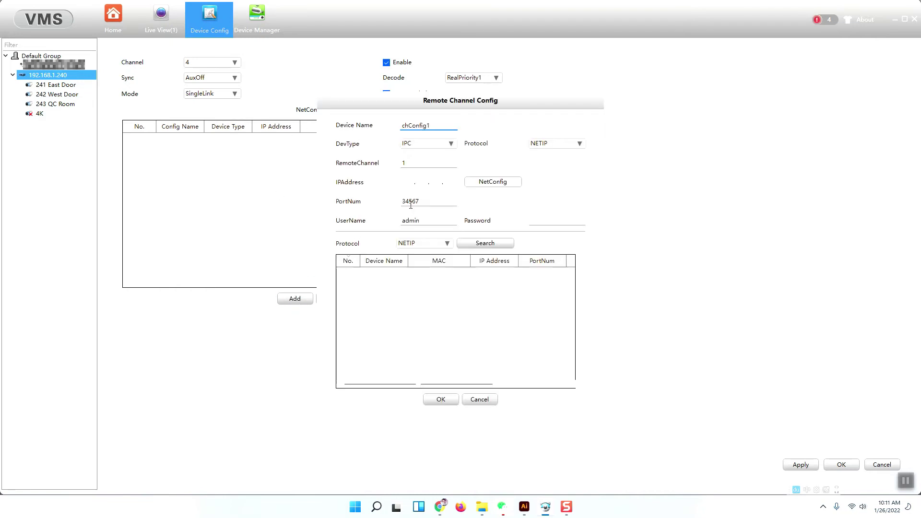
left_click(486, 244)
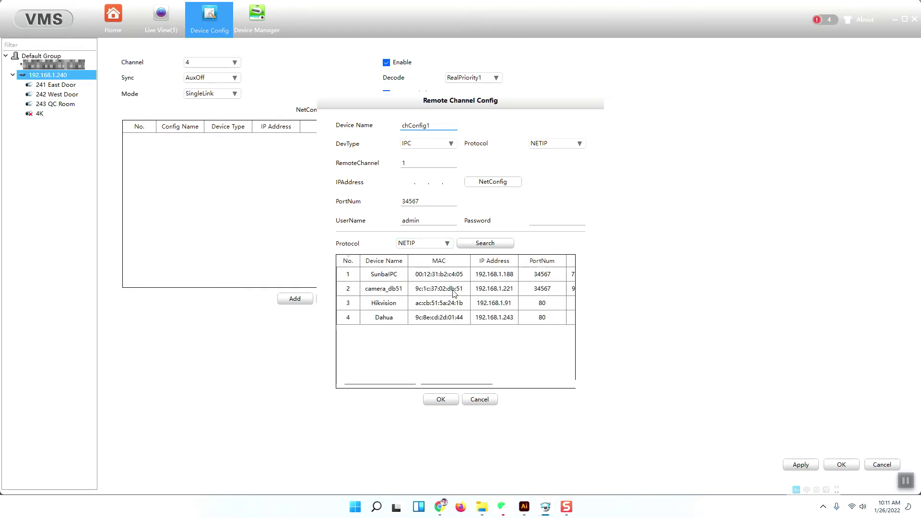
left_click(501, 274)
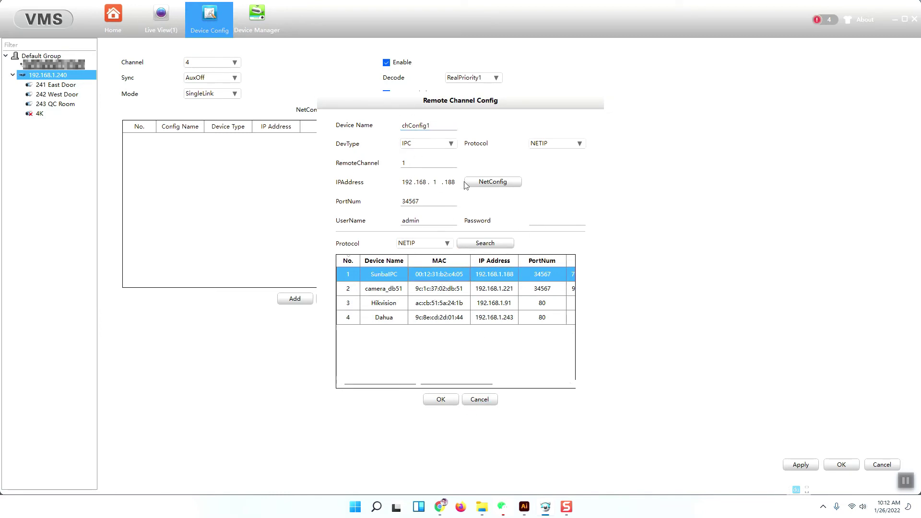
left_click(446, 401)
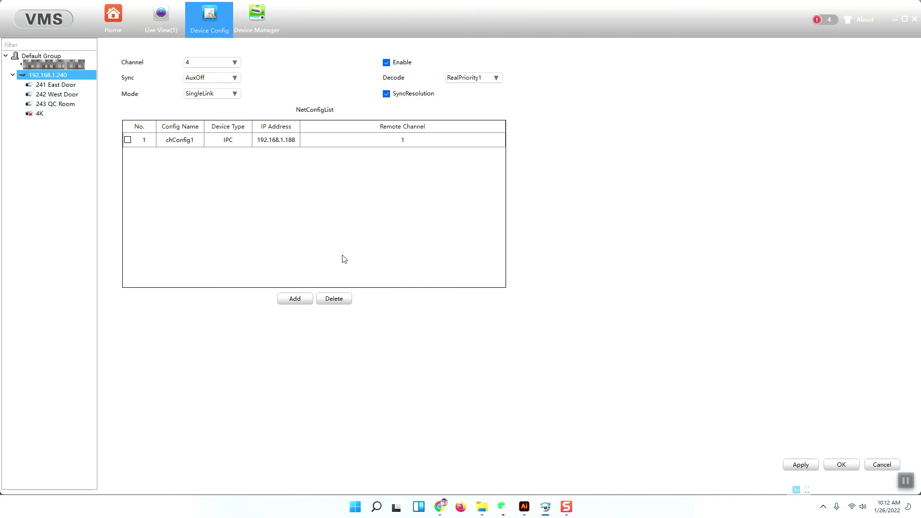
Tick the chConfig1 entry and save channel 4's configuration.
left_click(205, 144)
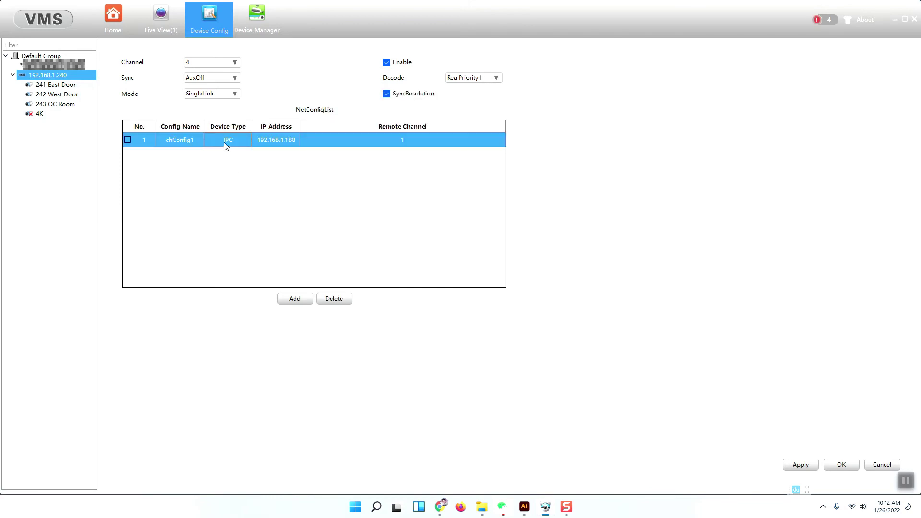
left_click(127, 139)
left_click(128, 140)
left_click(842, 465)
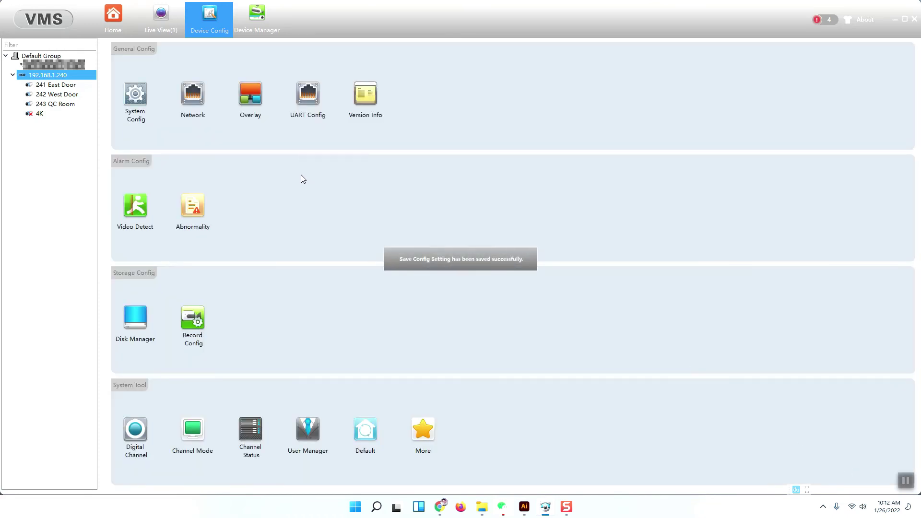
Confirm D04 shows Connected at 2880x1616, then switch to Live View.
left_click(39, 116)
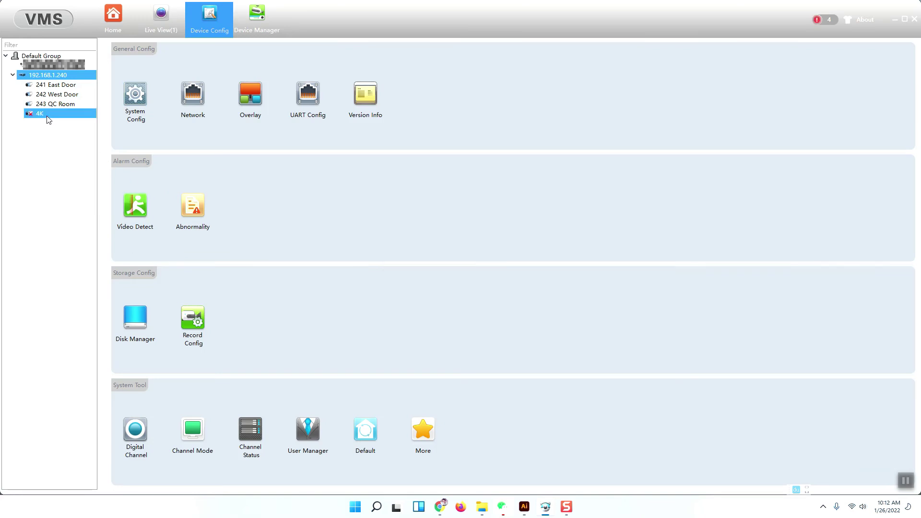
left_click(250, 433)
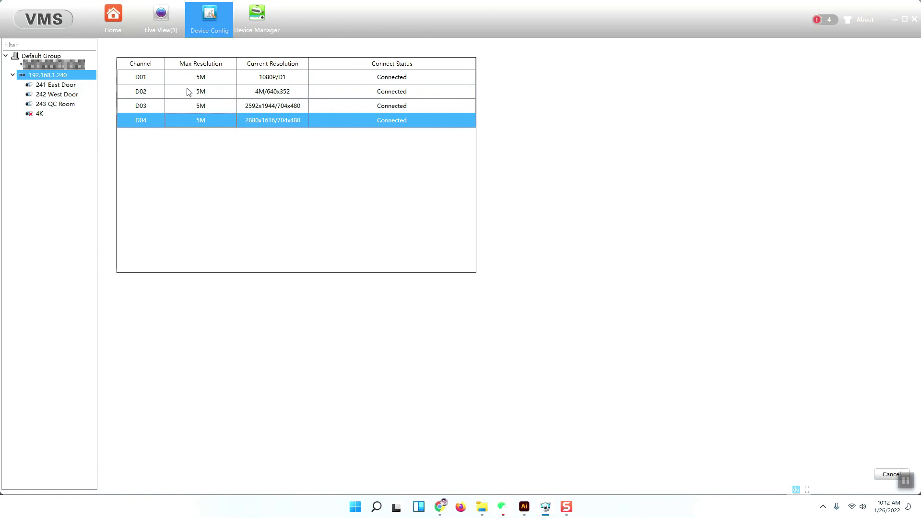
left_click(161, 20)
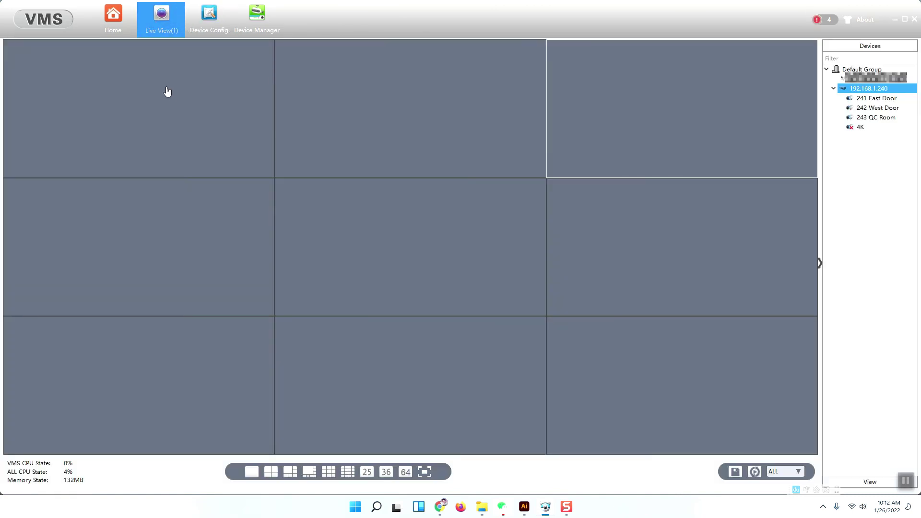
Open all 192.168.1.240 channels by sub stream and play the 4K camera feed.
right_click(855, 89)
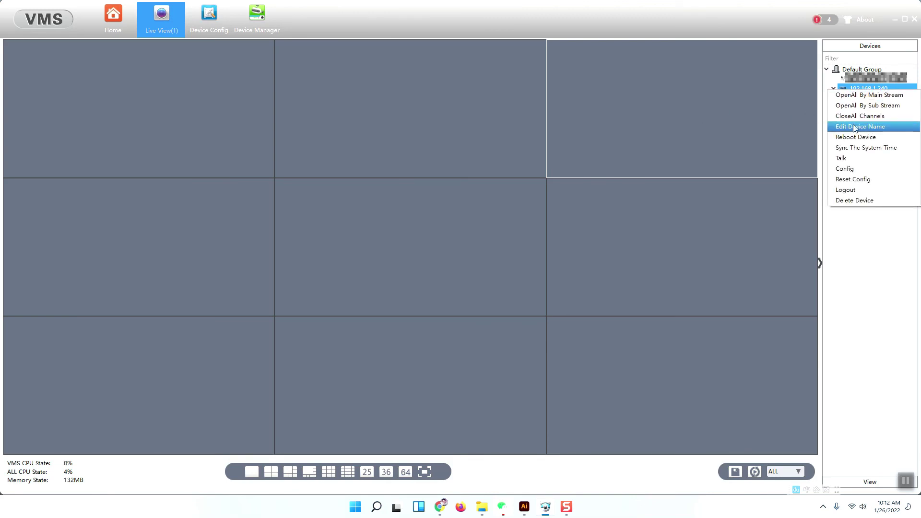
left_click(859, 105)
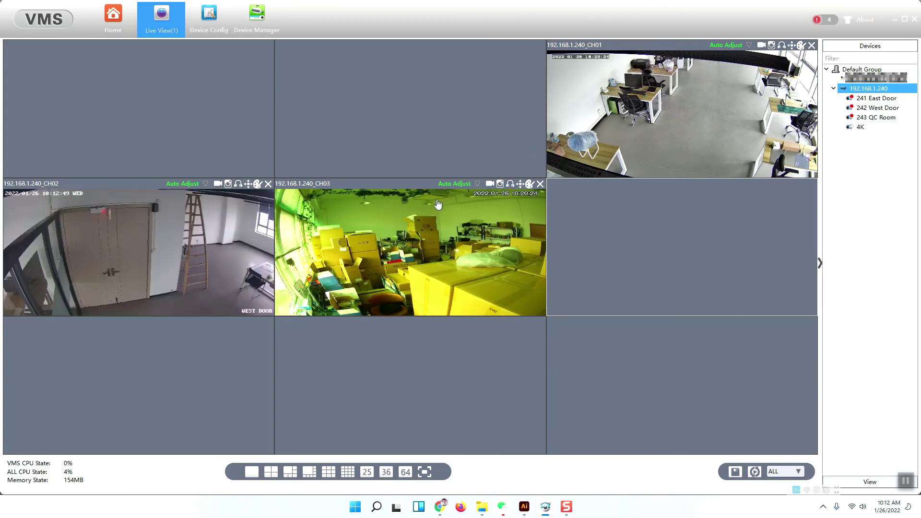
left_click(858, 128)
right_click(858, 133)
left_click(874, 146)
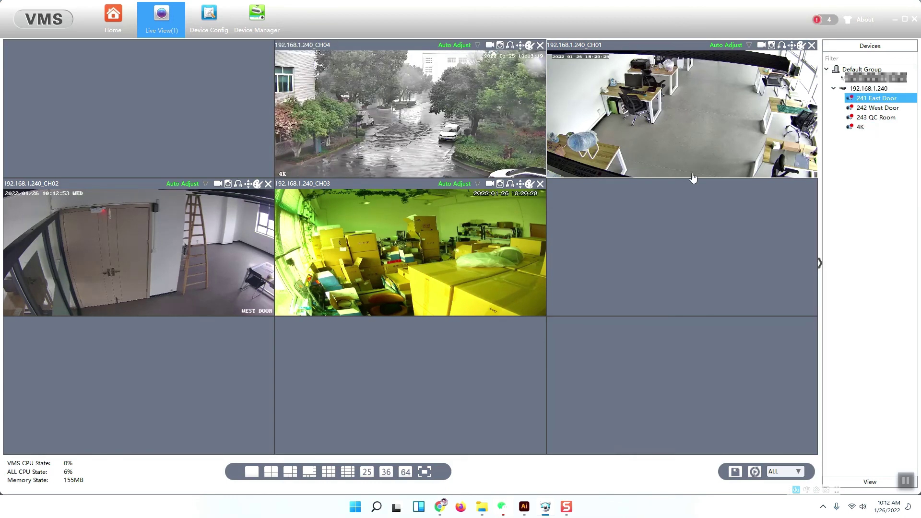
Check the 4K and channel 1 tiles and select the West Door, QC Room and 4K cameras.
left_click(369, 111)
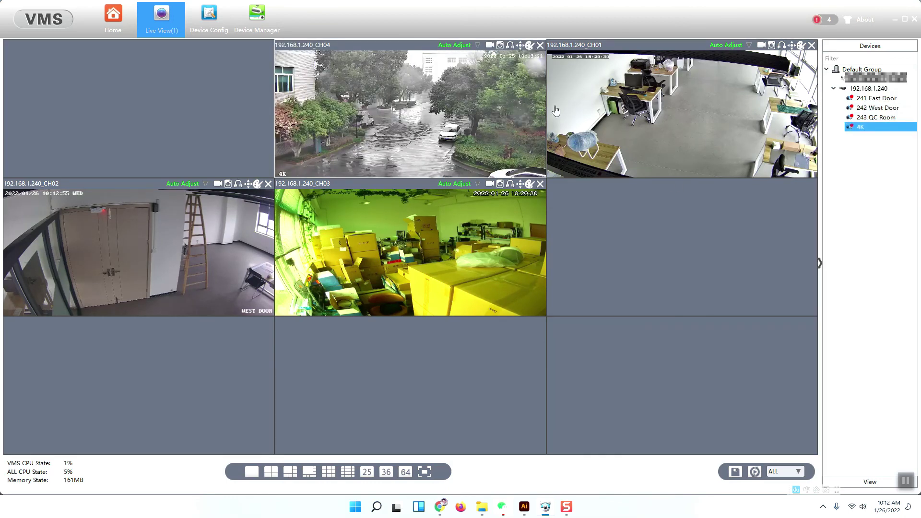
left_click(586, 107)
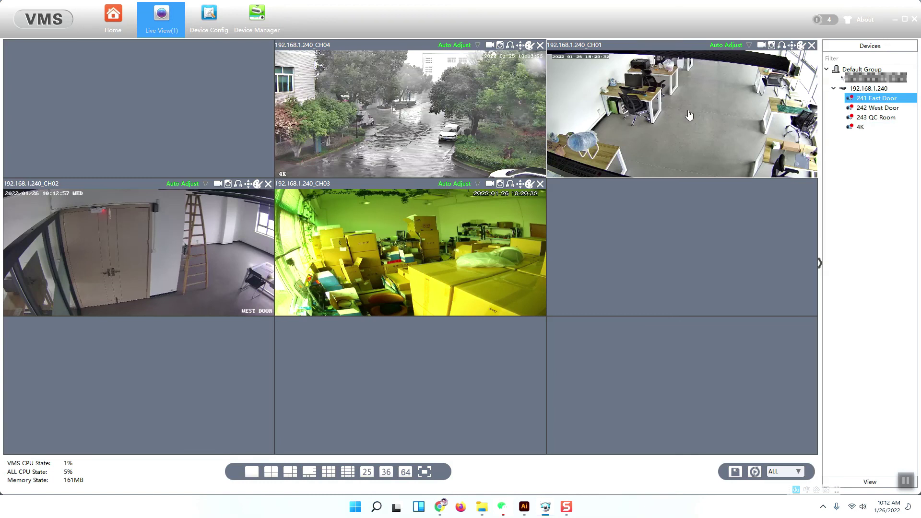
left_click_drag(832, 121, 697, 239)
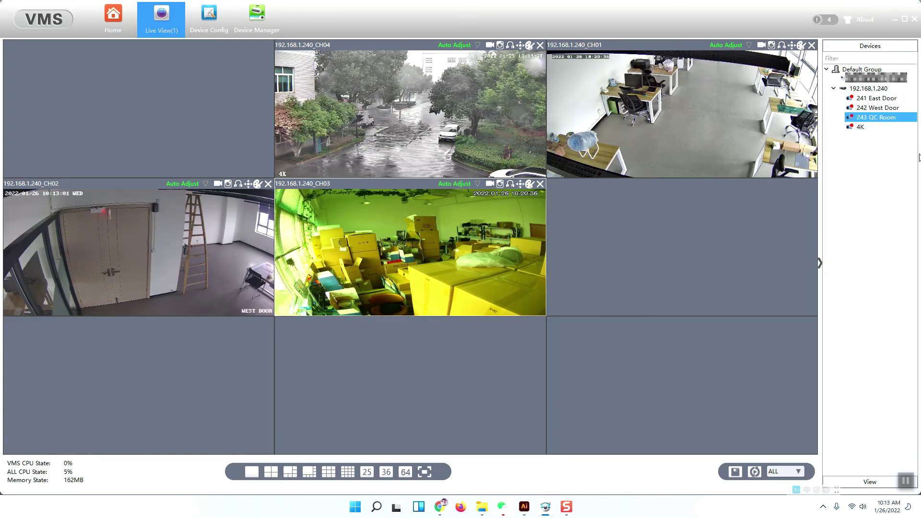
key("Down")
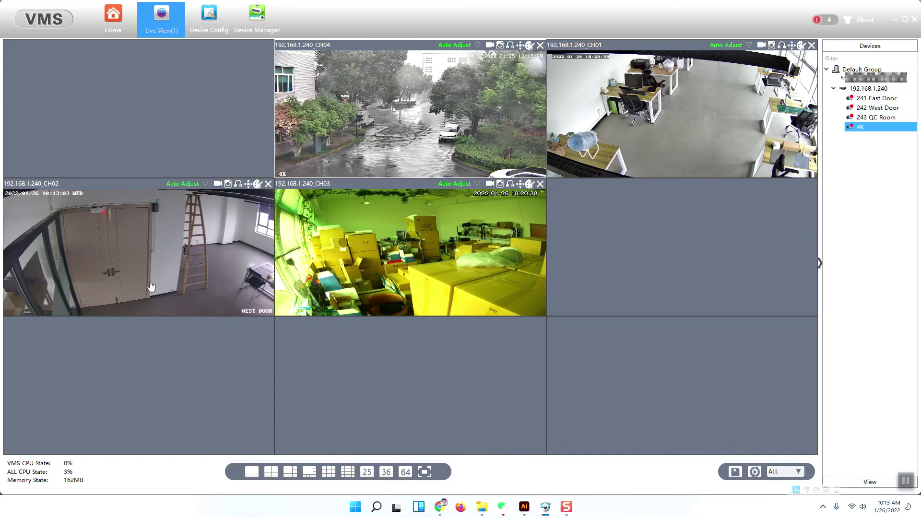